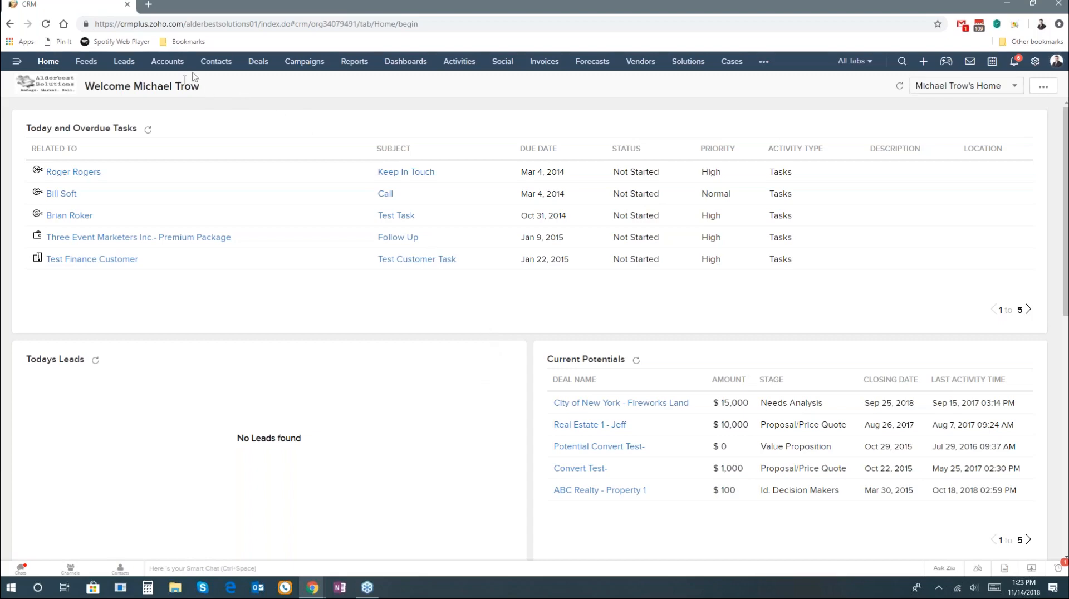
Step: Open the Contacts list and highlight the Contact Status column heading
click(222, 68)
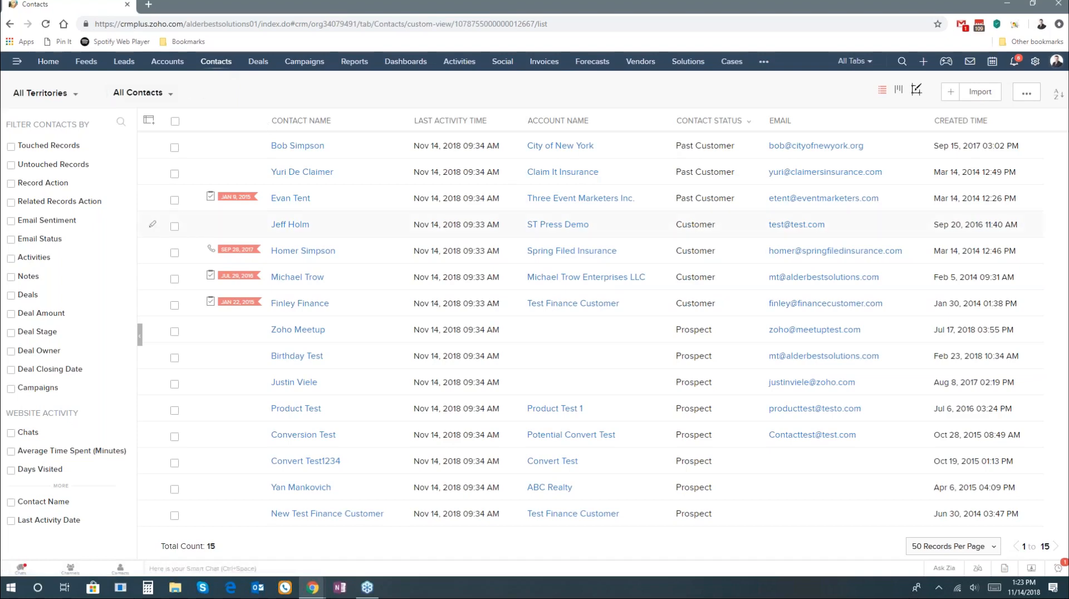
drag(677, 121, 697, 122)
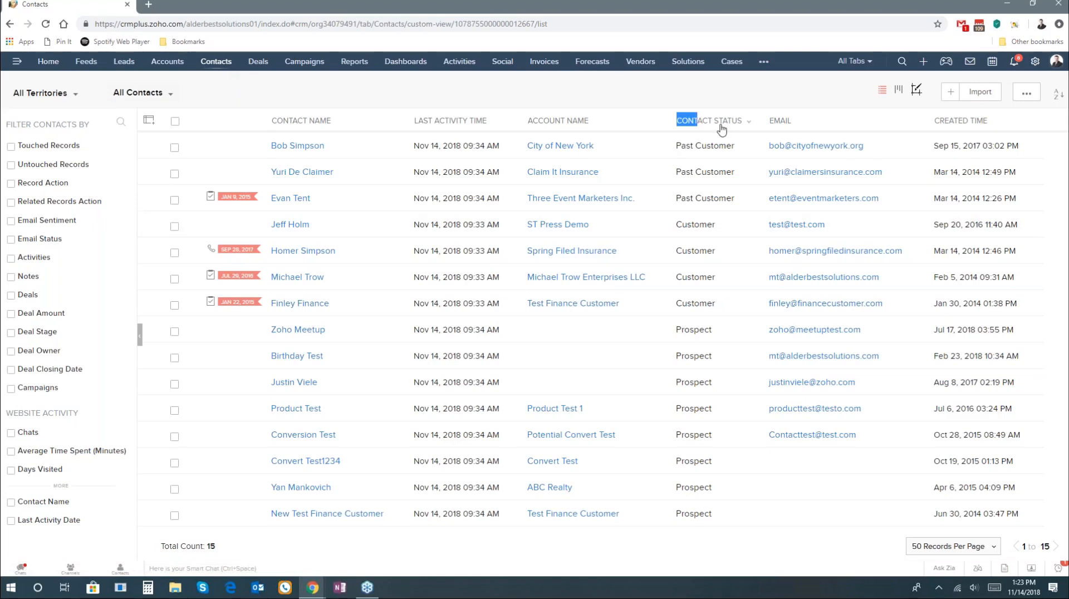
drag(722, 129, 743, 124)
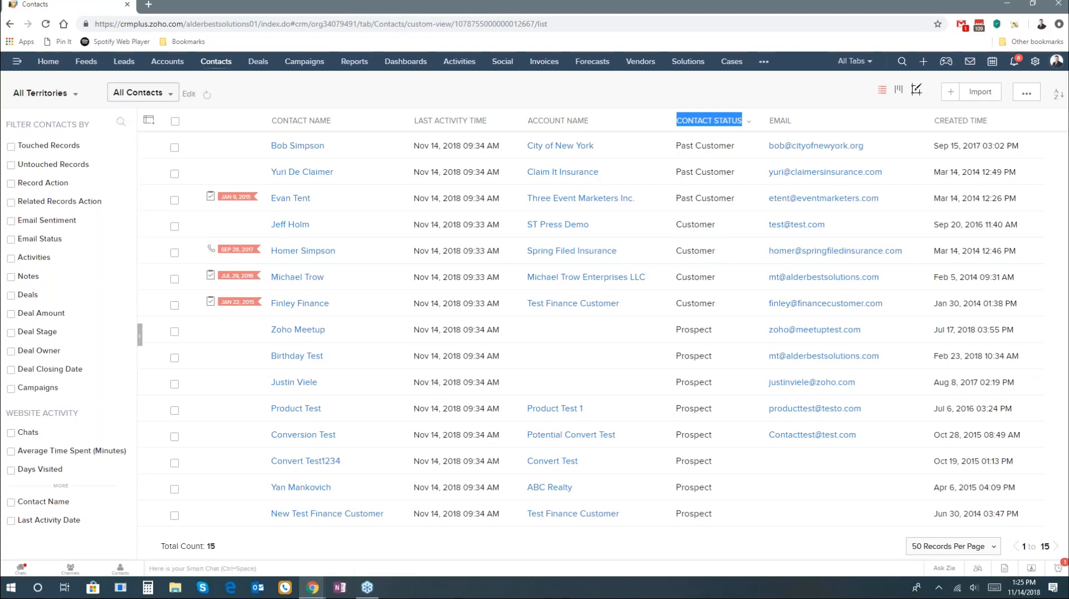
Step: Create a new contacts view and name it Custom Group
click(142, 92)
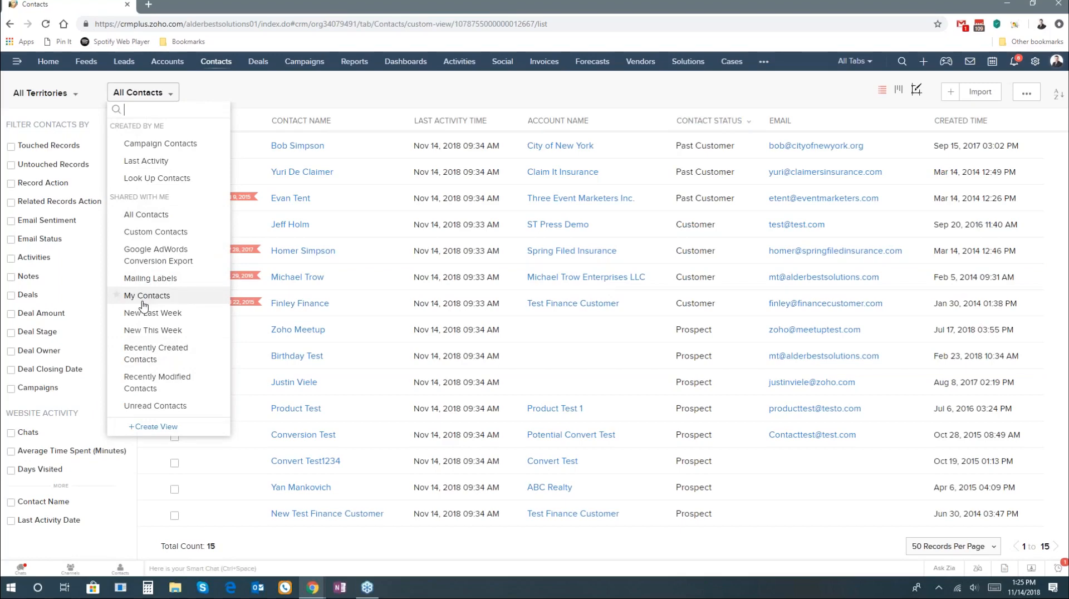
click(153, 427)
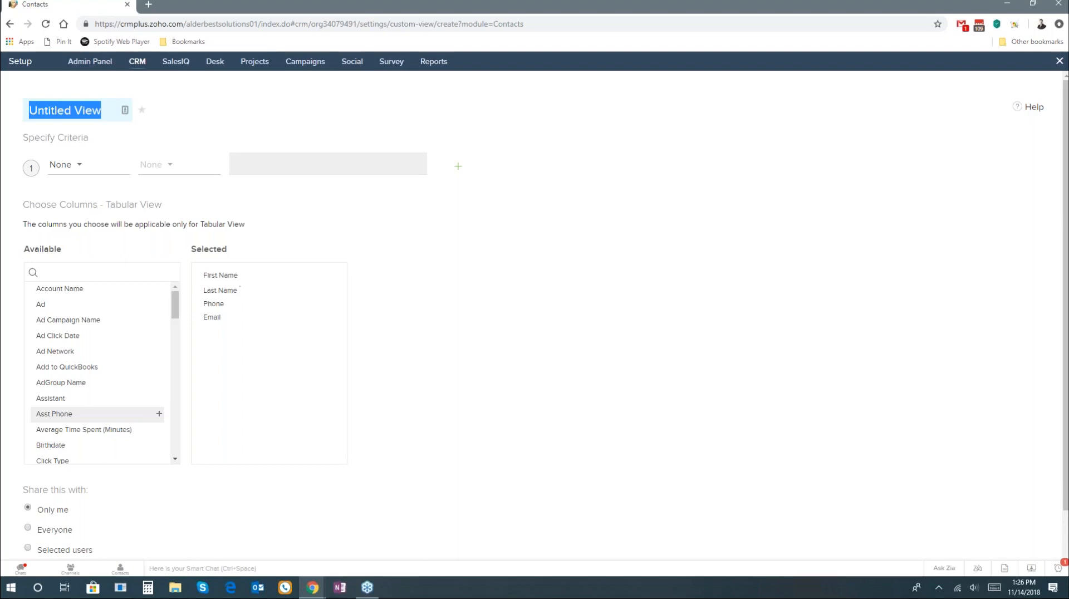
text(Custom )
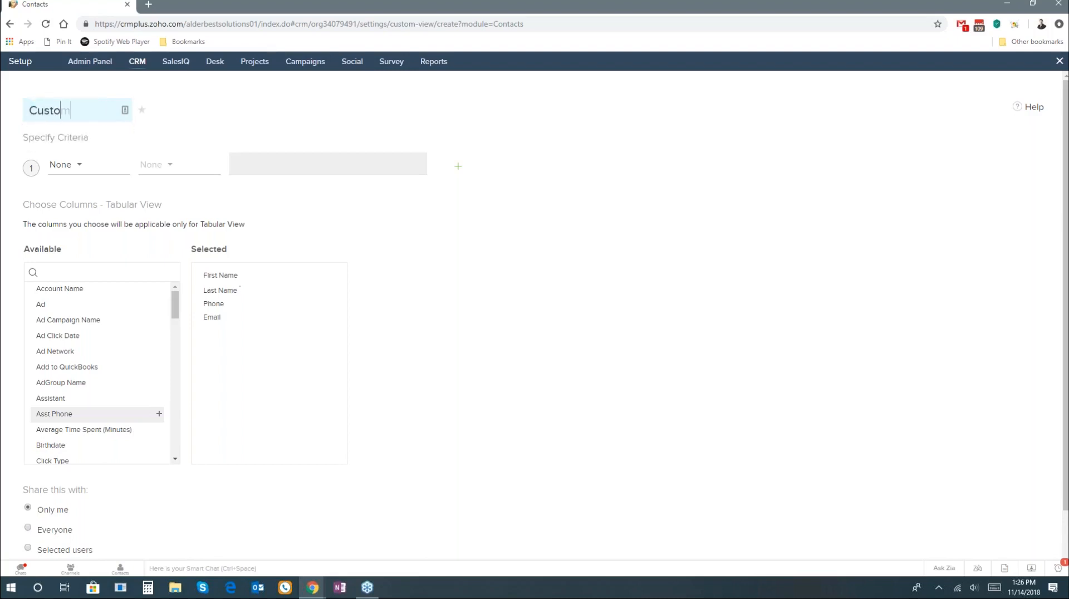
text(Group)
Step: Set the first criterion of the view to Contact Status is Customer
click(80, 173)
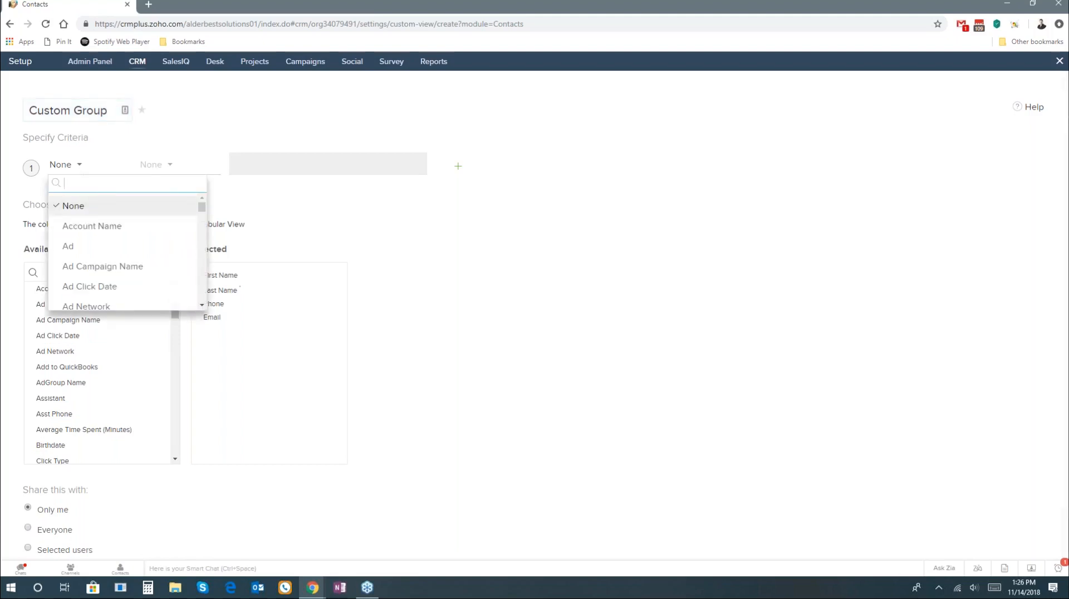
text(cons)
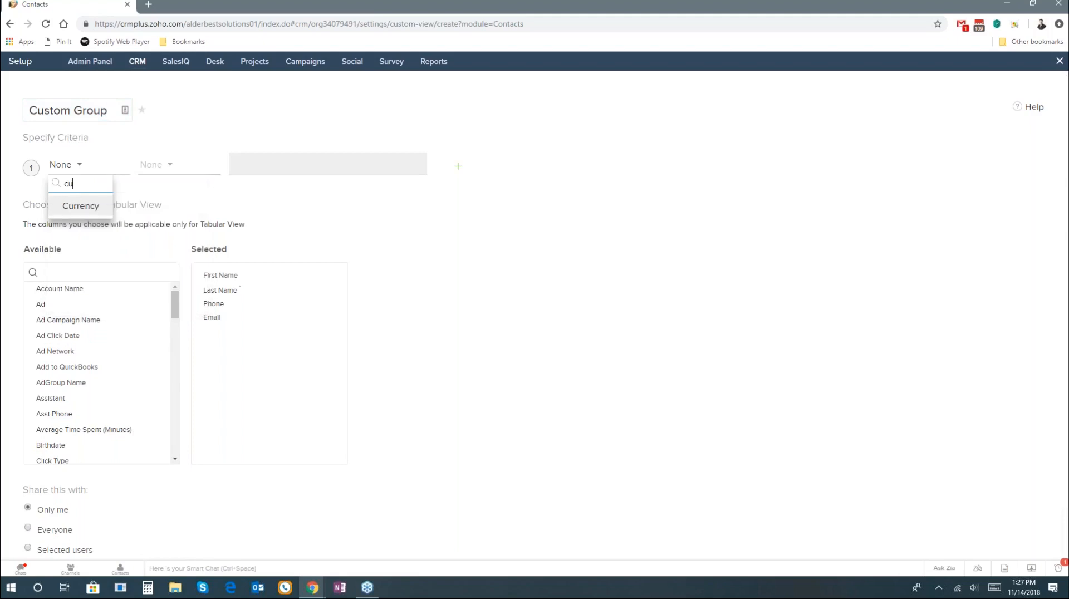
key(BackSpace)
text(t)
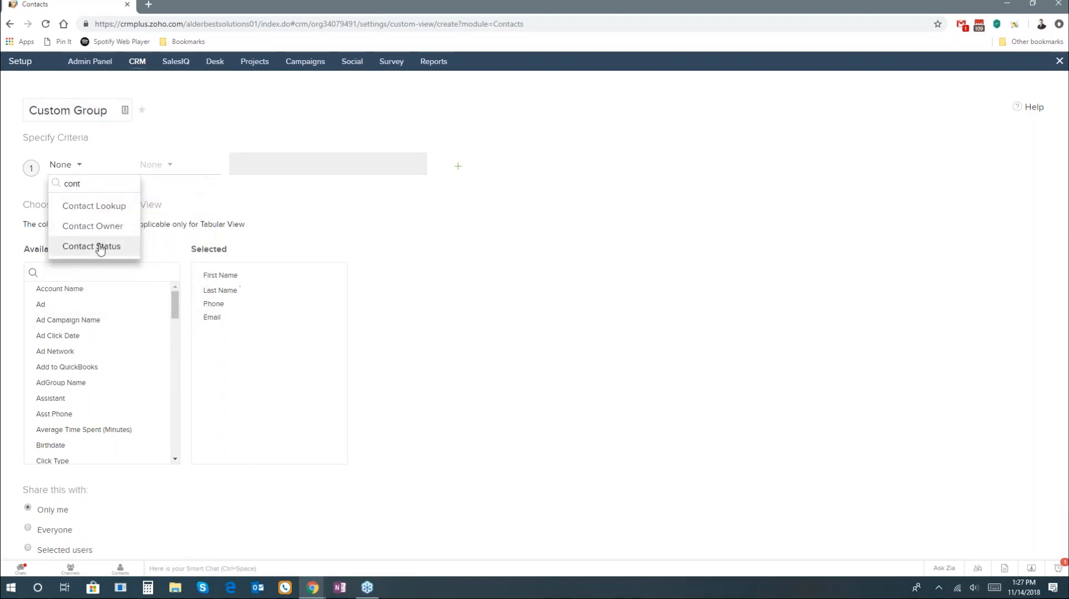
click(99, 247)
click(170, 165)
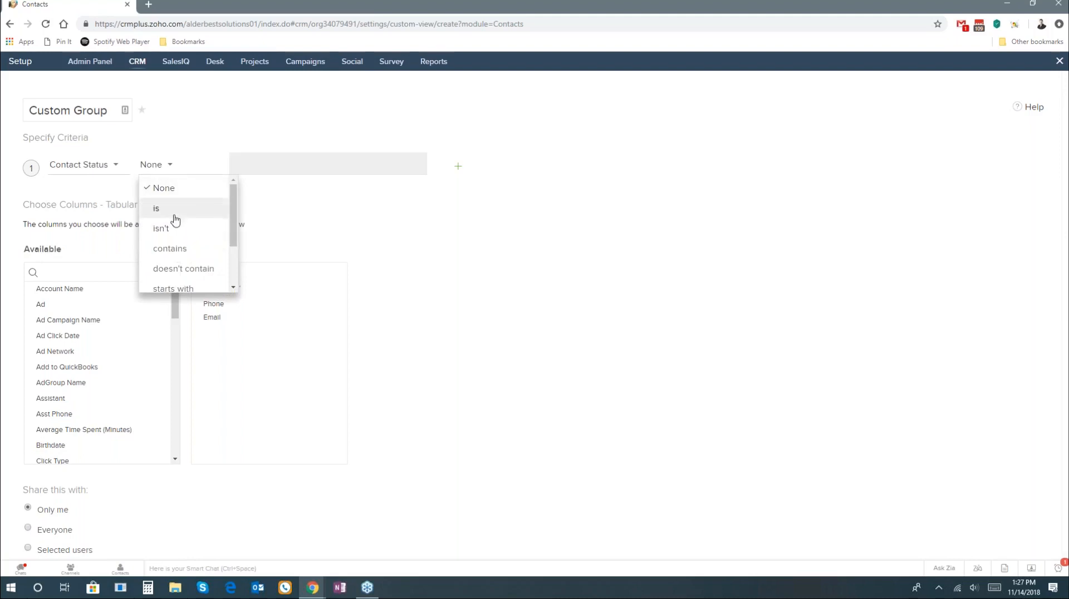
click(175, 215)
click(255, 161)
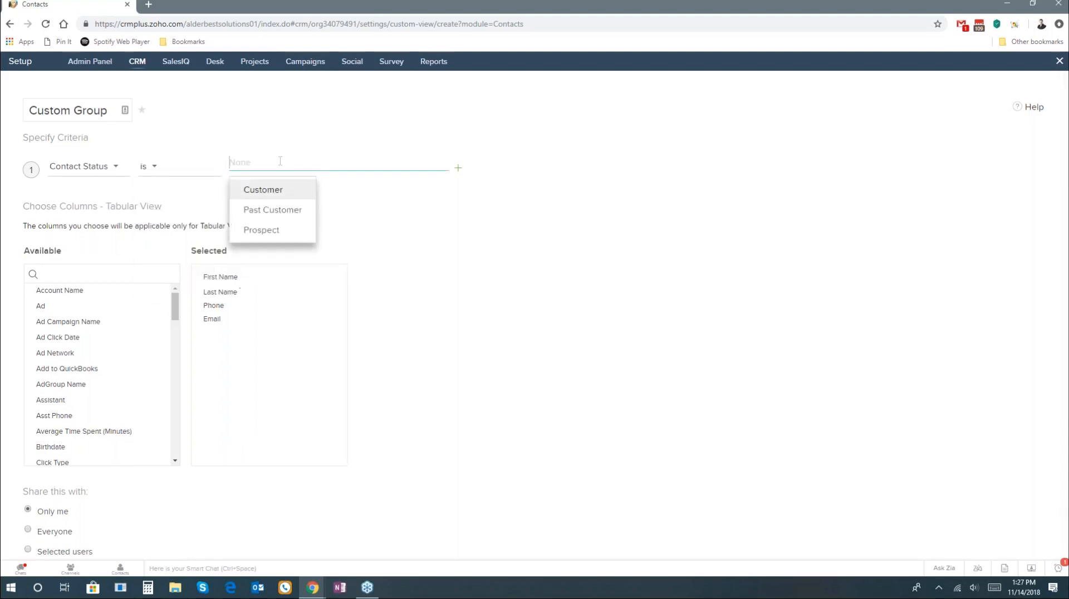
click(301, 189)
click(408, 289)
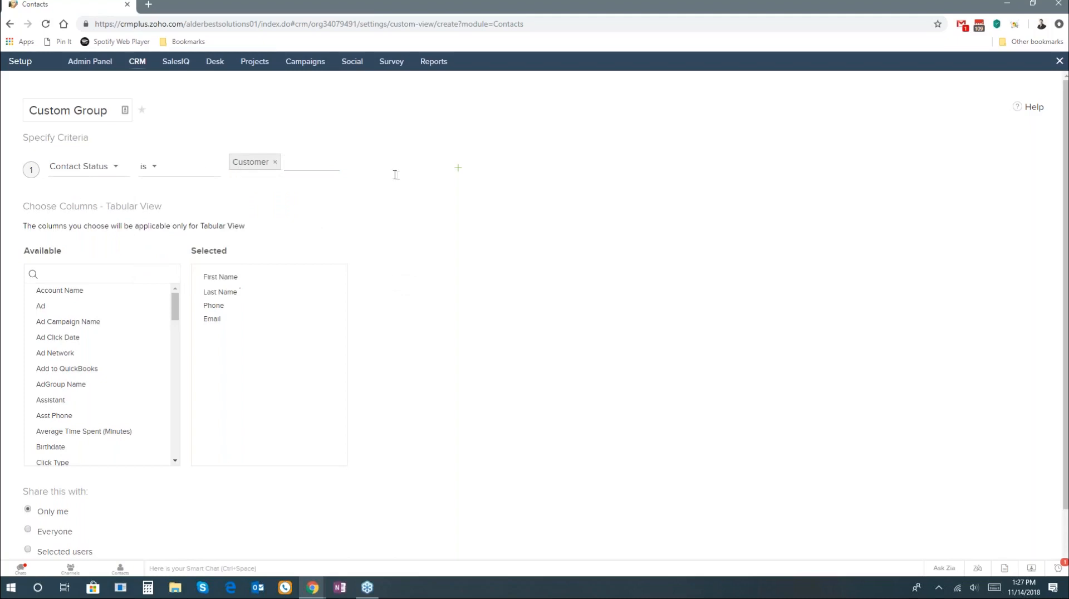
Step: Add Contact Status to the view's selected columns and save the view
mouse_move(89, 301)
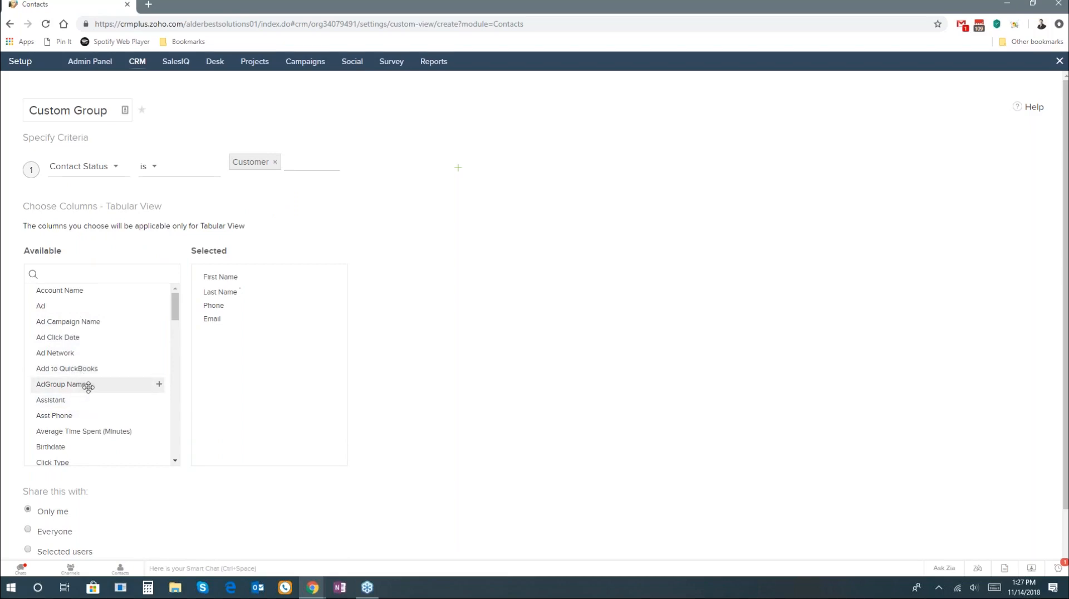
scroll(88, 383, down, 2)
scroll(90, 385, down, 1)
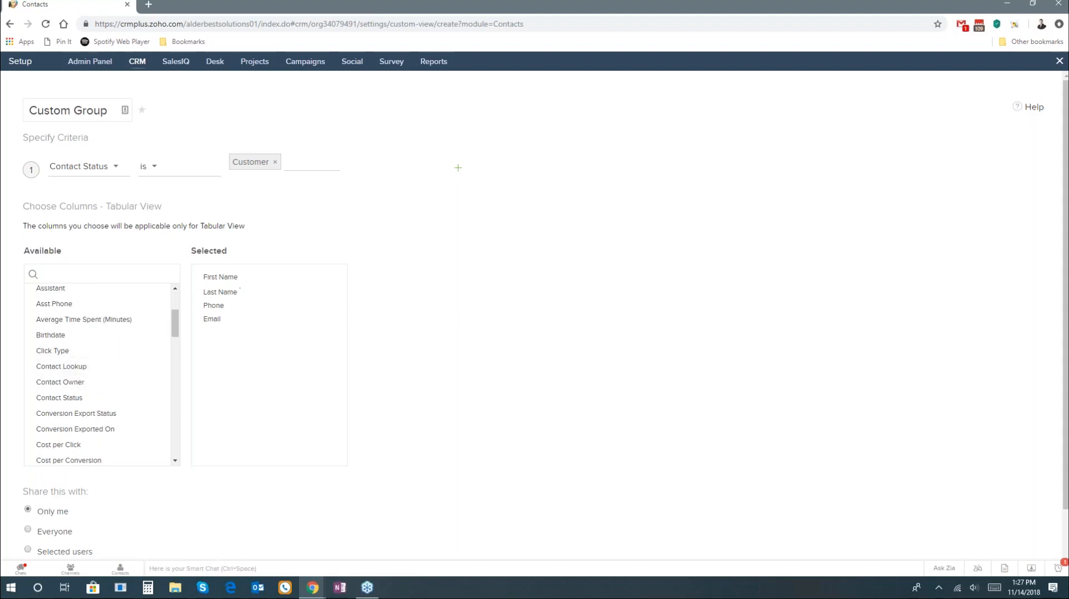
click(159, 398)
scroll(106, 401, down, 3)
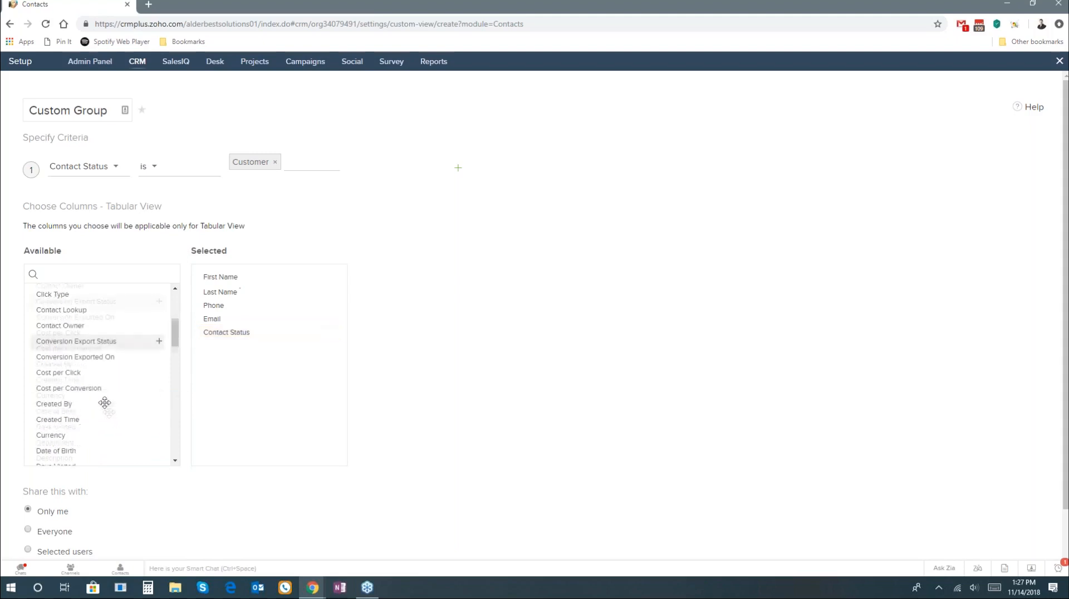
scroll(167, 501, down, 1)
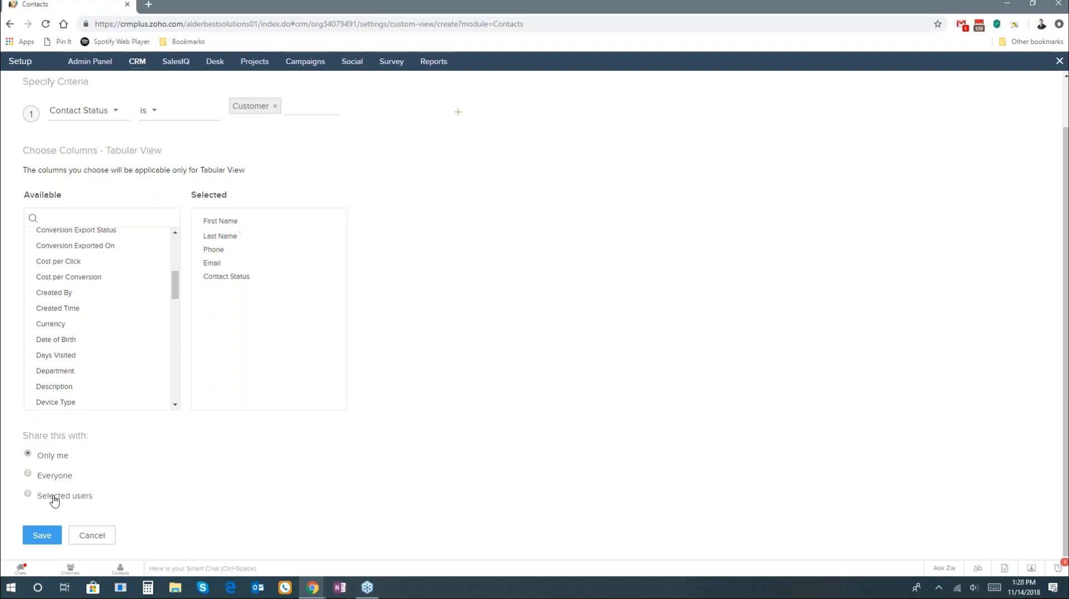
click(48, 535)
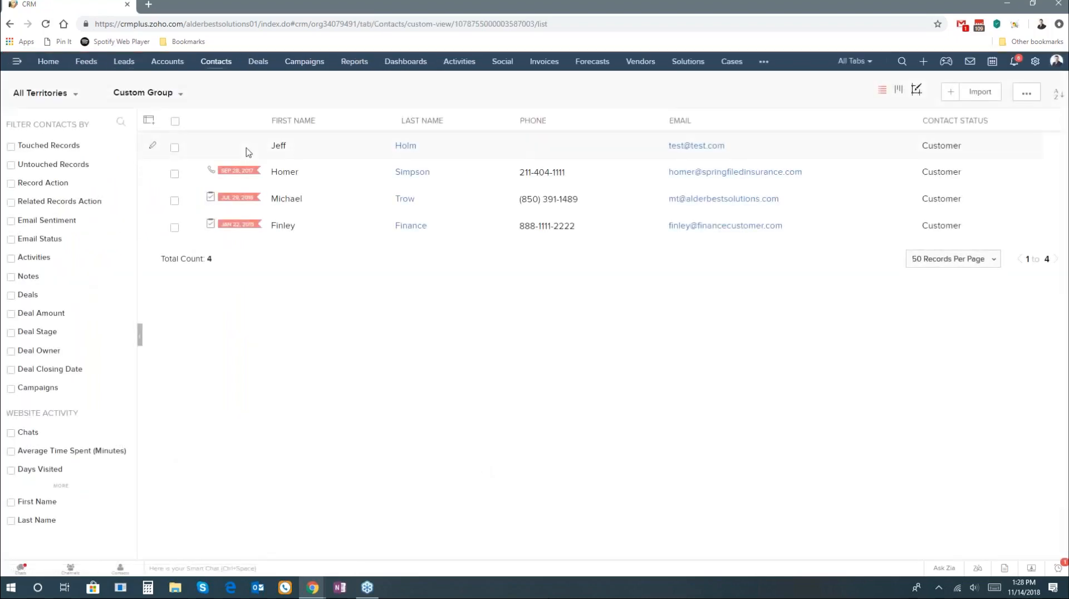
Step: Check the list of available contact views for the Custom Group entry
click(178, 99)
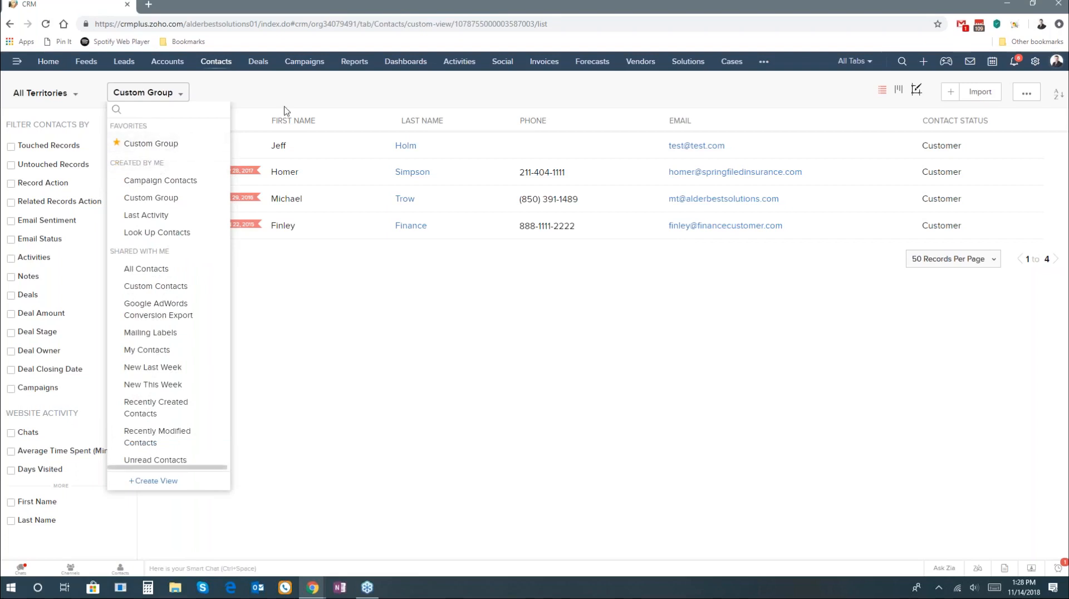
click(345, 113)
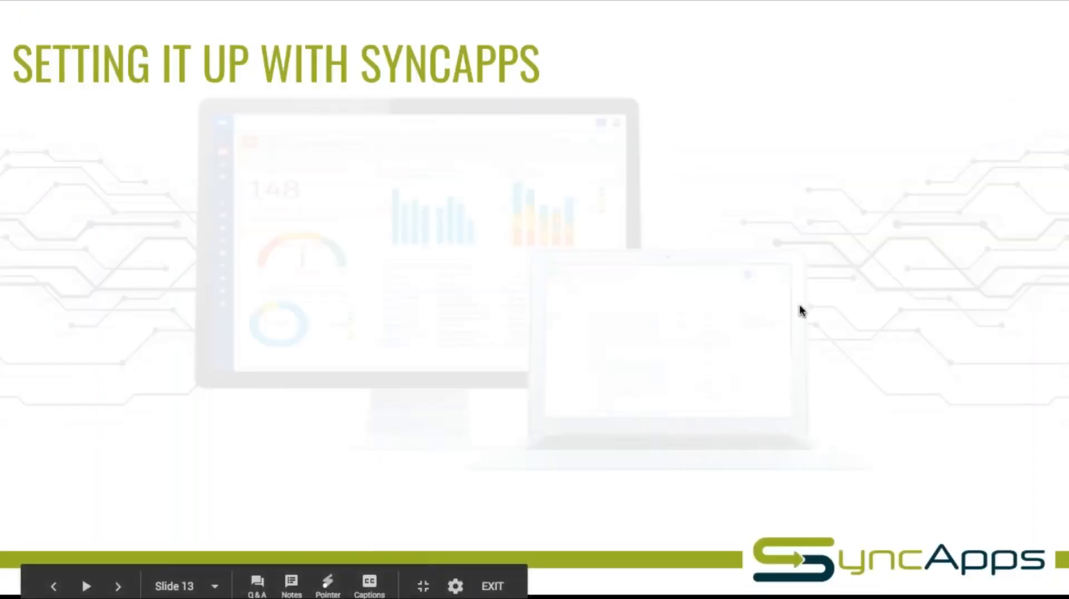
key(Right)
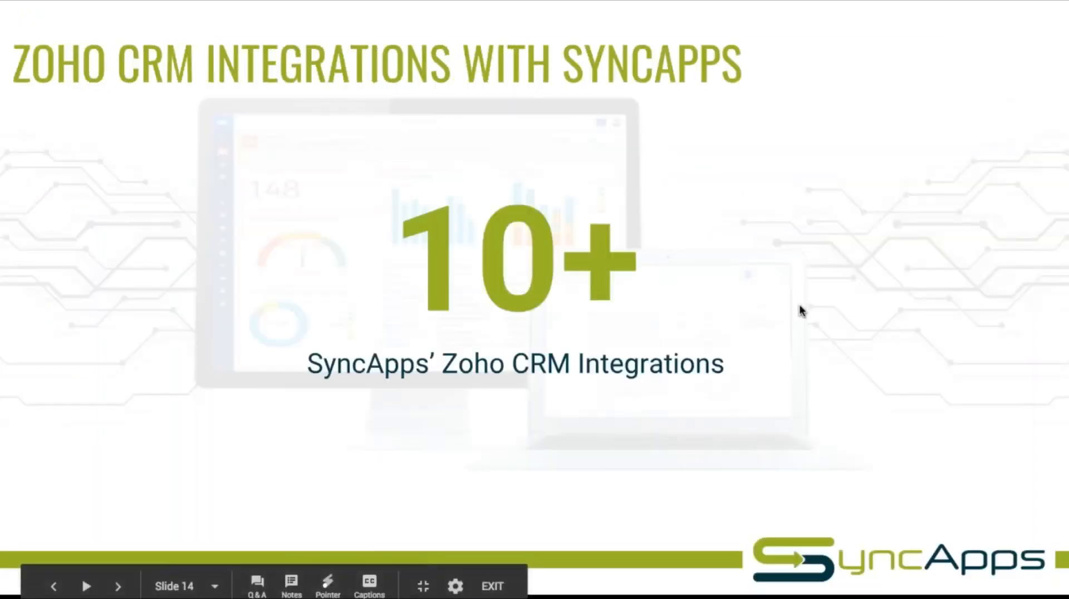
key(Left)
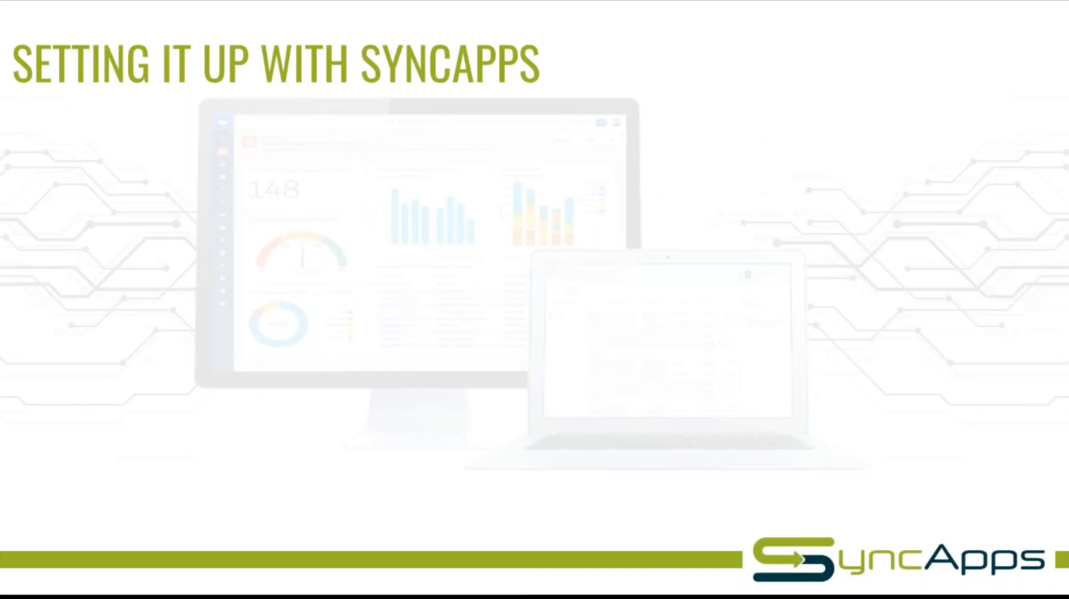
key(Escape)
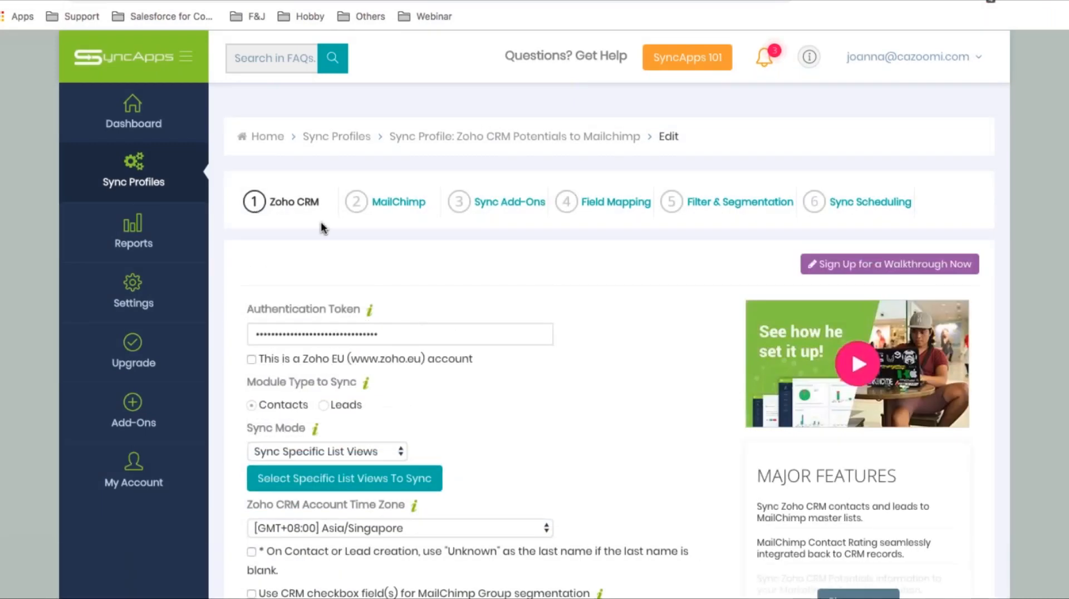
Step: Examine the Sync Mode options of the Zoho CRM sync profile in SyncApps, keeping Sync Specific List Views selected
scroll(321, 222, down, 1)
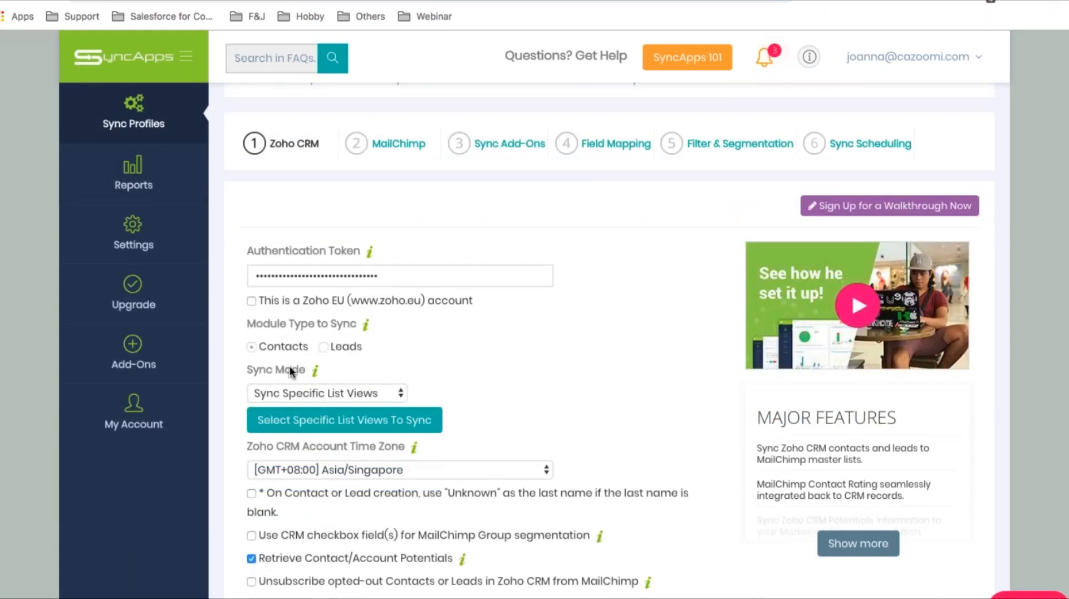
mouse_move(310, 376)
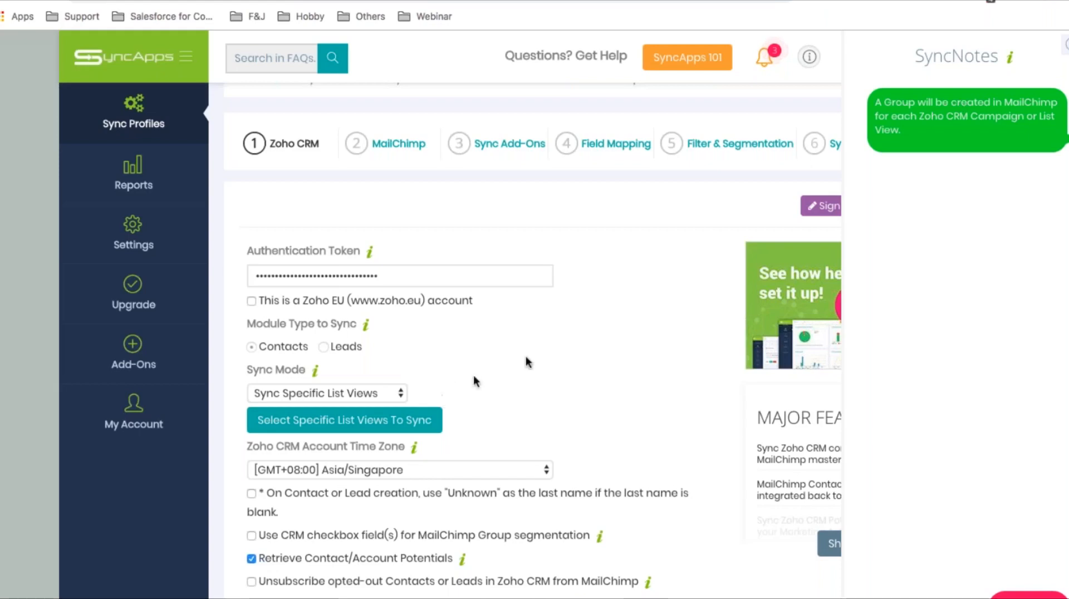
click(384, 398)
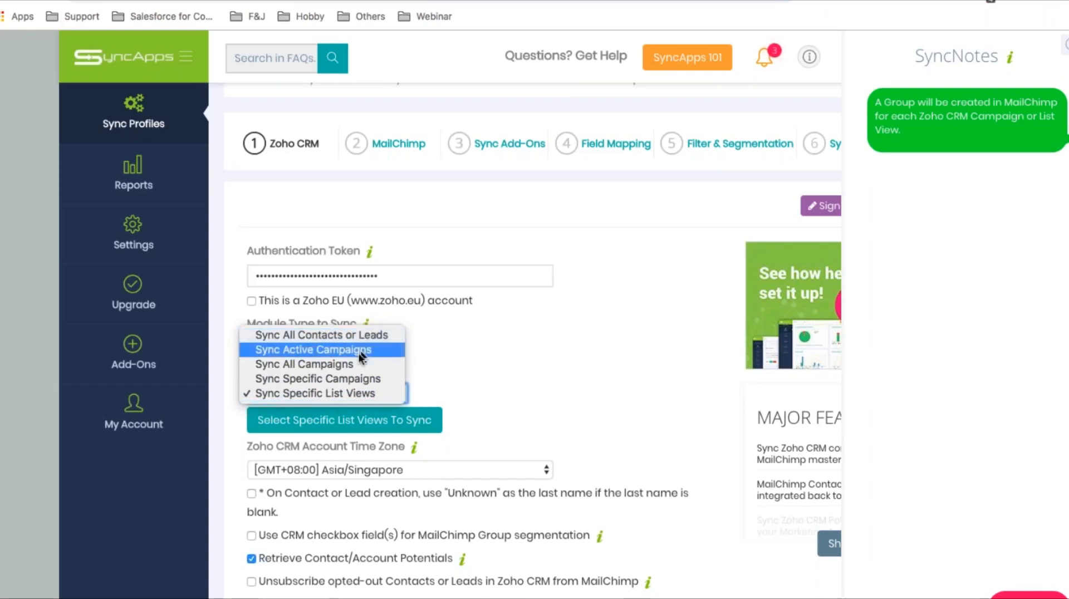
click(379, 337)
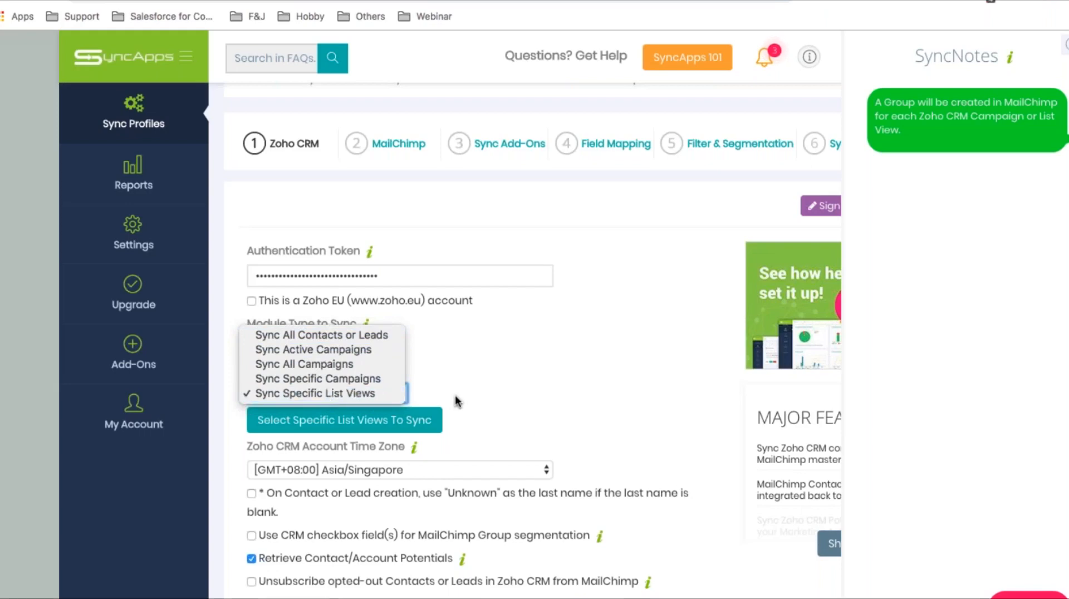
click(295, 393)
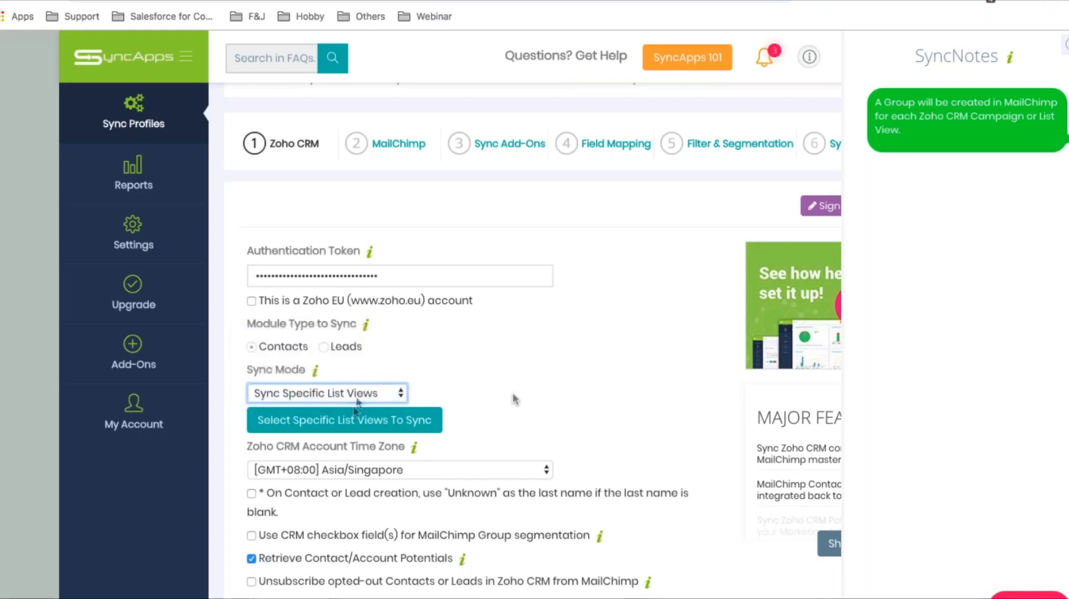